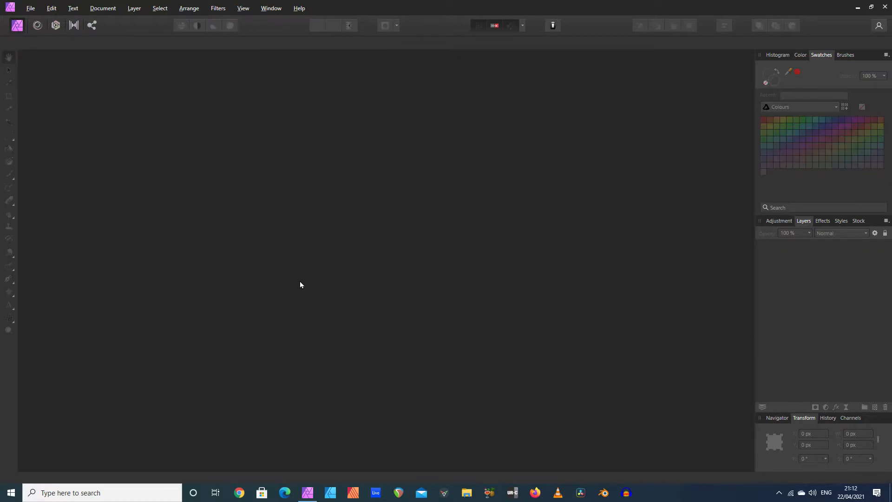
Create a new document from the FHD 1080p web preset (1920 x 1080).
{"action": "left_click", "coordinate": [31, 9]}
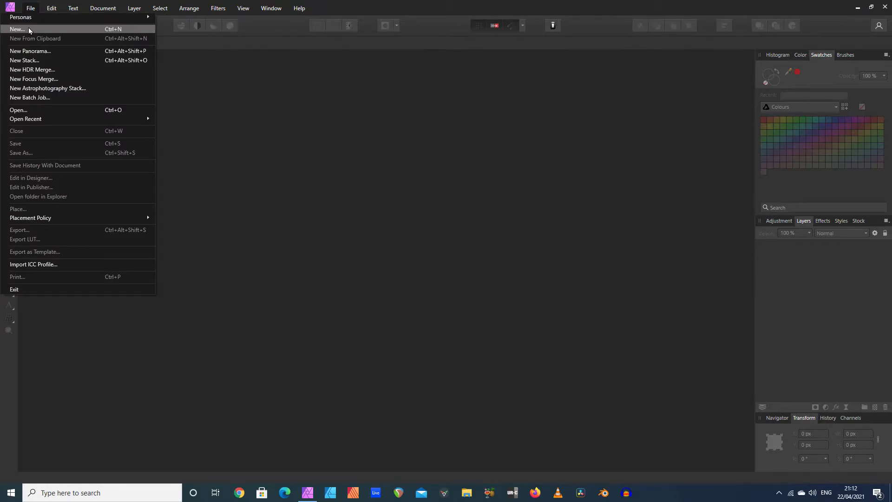
{"action": "left_click", "coordinate": [29, 27]}
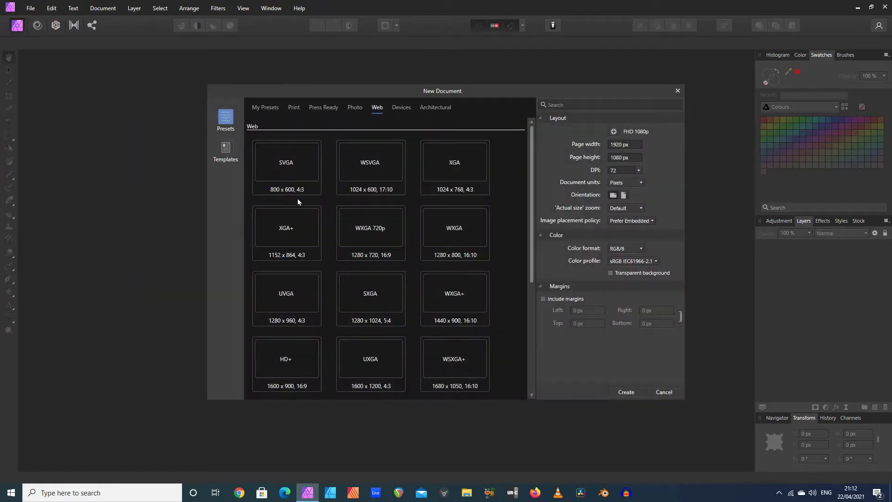
{"action": "scroll", "coordinate": [280, 212], "scroll_direction": "down", "scroll_amount": 4}
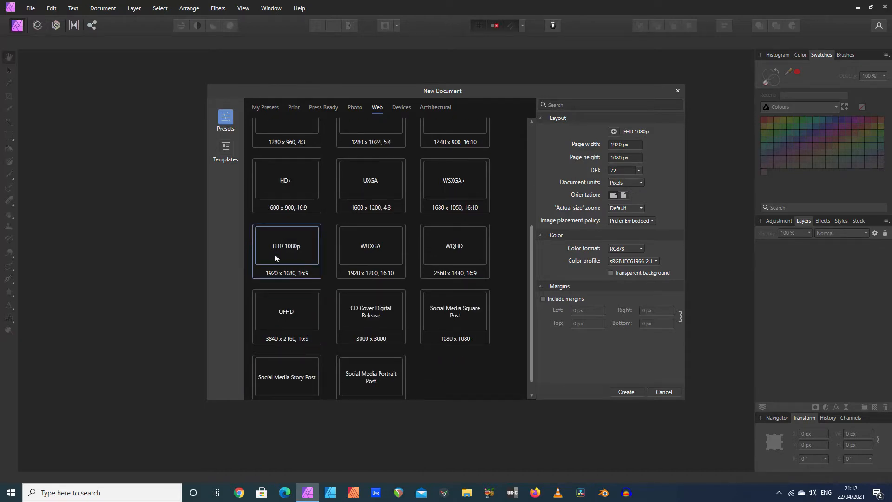
{"action": "double_click", "coordinate": [275, 255]}
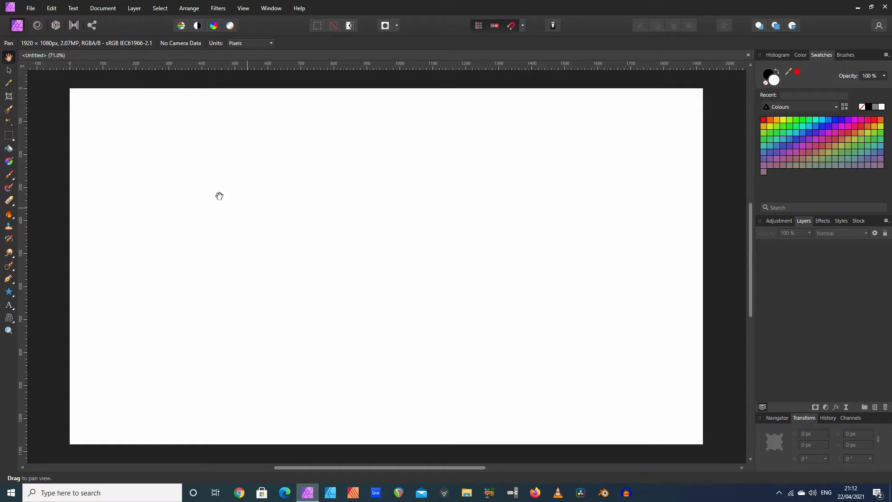
Open mountains-276995.jpg from the images folder on the Desktop.
{"action": "left_click", "coordinate": [30, 8]}
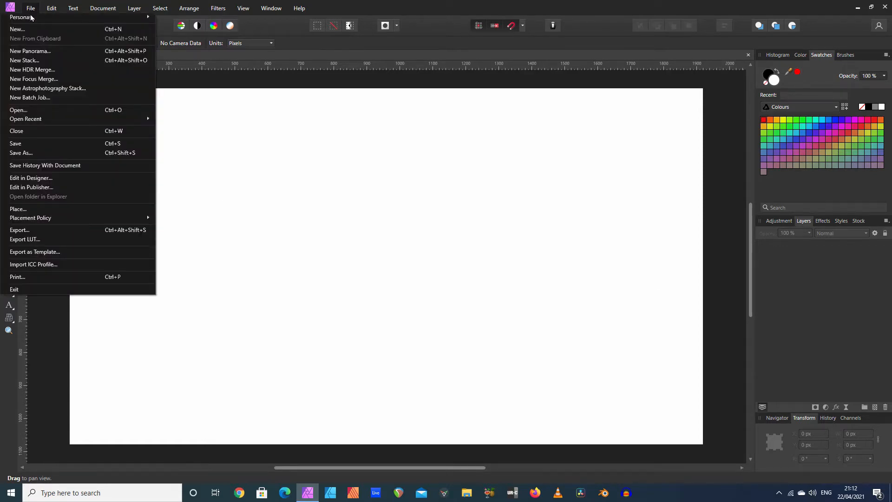
{"action": "left_click", "coordinate": [28, 110]}
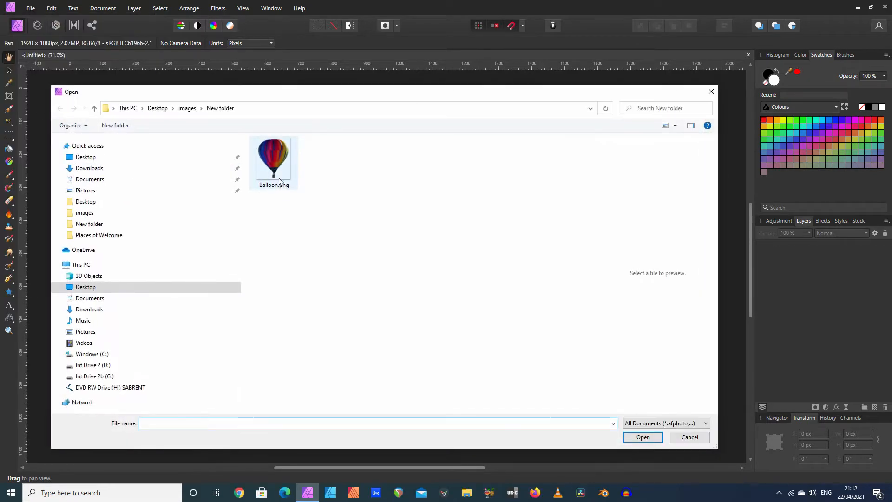
{"action": "left_click", "coordinate": [94, 108]}
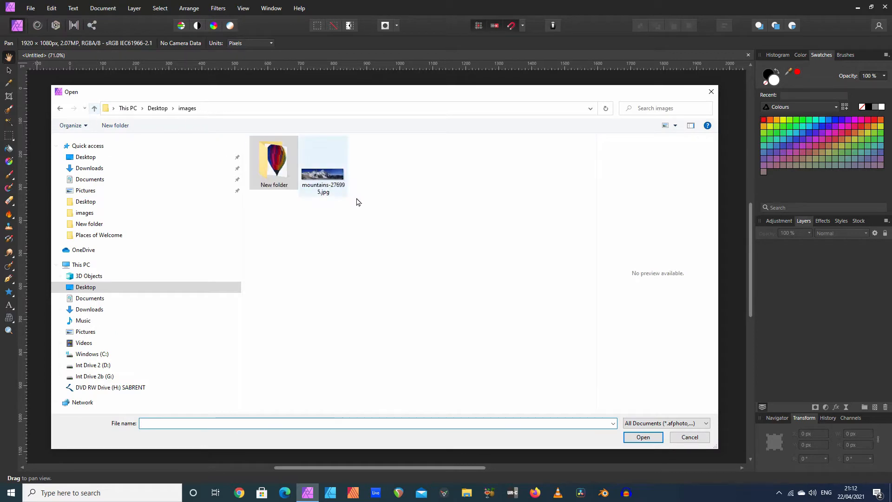
{"action": "double_click", "coordinate": [333, 180]}
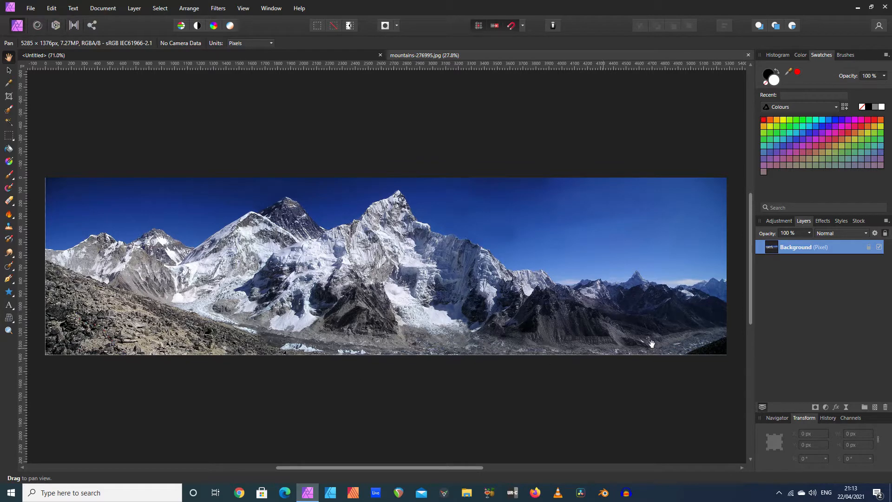
Duplicate the Background layer of the mountain photo and hide the original locked layer.
{"action": "right_click", "coordinate": [769, 250]}
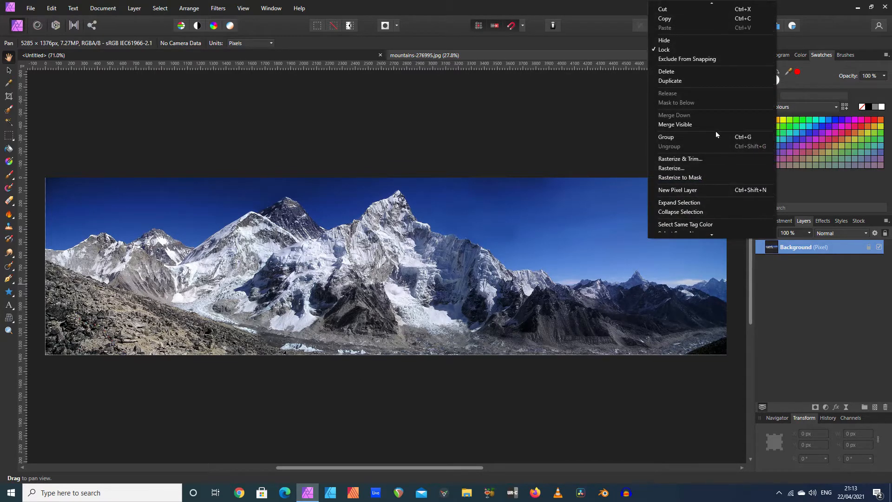
{"action": "left_click", "coordinate": [689, 81]}
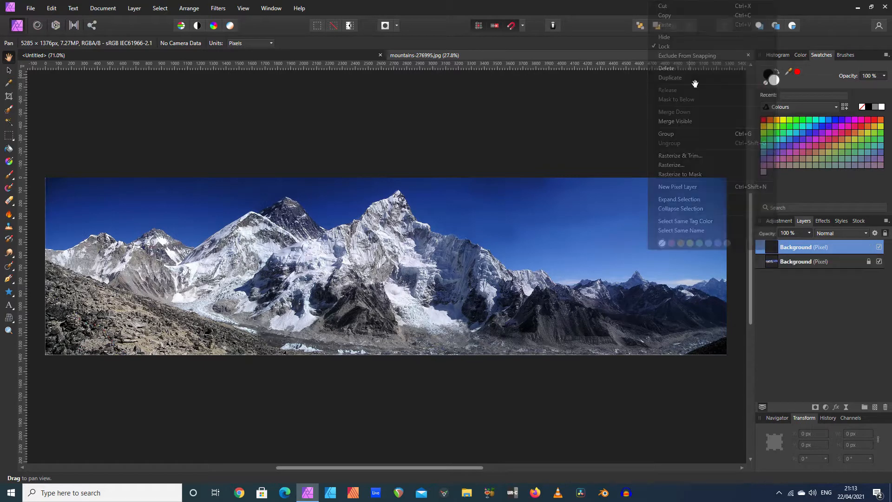
{"action": "left_click", "coordinate": [869, 262]}
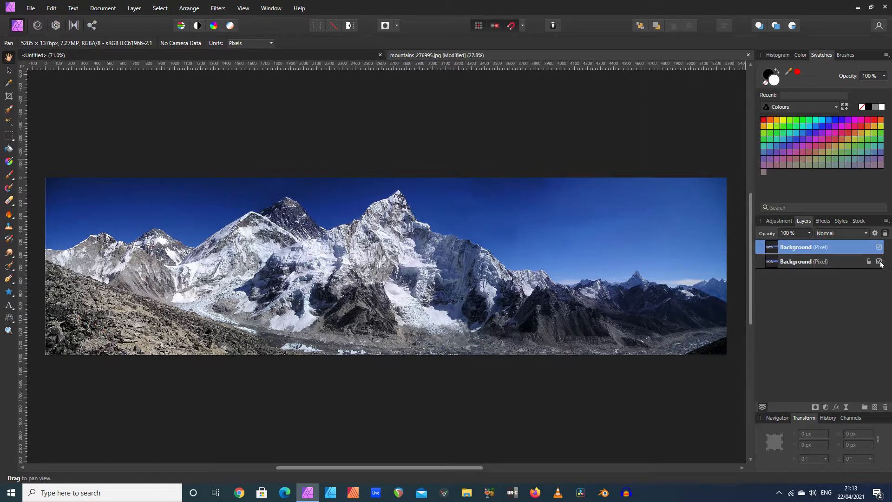
{"action": "left_click", "coordinate": [879, 261]}
Select the mountains without the sky using the Selection Brush, and copy them into the blank untitled document.
{"action": "left_click", "coordinate": [10, 110]}
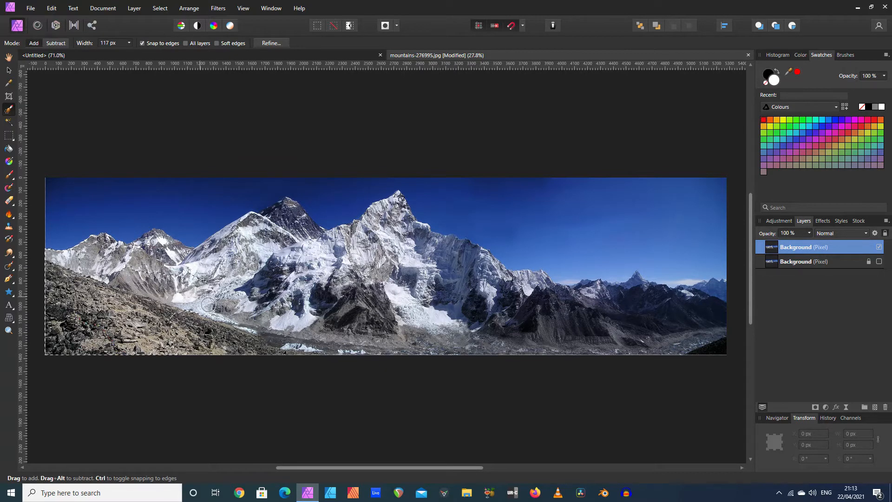
{"action": "mouse_move", "coordinate": [207, 304]}
{"action": "left_mouse_down"}
{"action": "mouse_move", "coordinate": [232, 334]}
{"action": "mouse_move", "coordinate": [302, 347]}
{"action": "mouse_move", "coordinate": [216, 343]}
{"action": "mouse_move", "coordinate": [262, 294]}
{"action": "mouse_move", "coordinate": [266, 276]}
{"action": "mouse_move", "coordinate": [466, 331]}
{"action": "mouse_move", "coordinate": [322, 341]}
{"action": "mouse_move", "coordinate": [397, 310]}
{"action": "mouse_move", "coordinate": [452, 301]}
{"action": "mouse_move", "coordinate": [448, 340]}
{"action": "mouse_move", "coordinate": [615, 341]}
{"action": "mouse_move", "coordinate": [498, 312]}
{"action": "mouse_move", "coordinate": [709, 336]}
{"action": "mouse_move", "coordinate": [717, 328]}
{"action": "mouse_move", "coordinate": [632, 321]}
{"action": "mouse_move", "coordinate": [601, 305]}
{"action": "mouse_move", "coordinate": [552, 308]}
{"action": "mouse_move", "coordinate": [528, 295]}
{"action": "mouse_move", "coordinate": [546, 290]}
{"action": "mouse_move", "coordinate": [517, 296]}
{"action": "mouse_move", "coordinate": [479, 267]}
{"action": "mouse_move", "coordinate": [432, 254]}
{"action": "mouse_move", "coordinate": [408, 219]}
{"action": "left_mouse_up"}
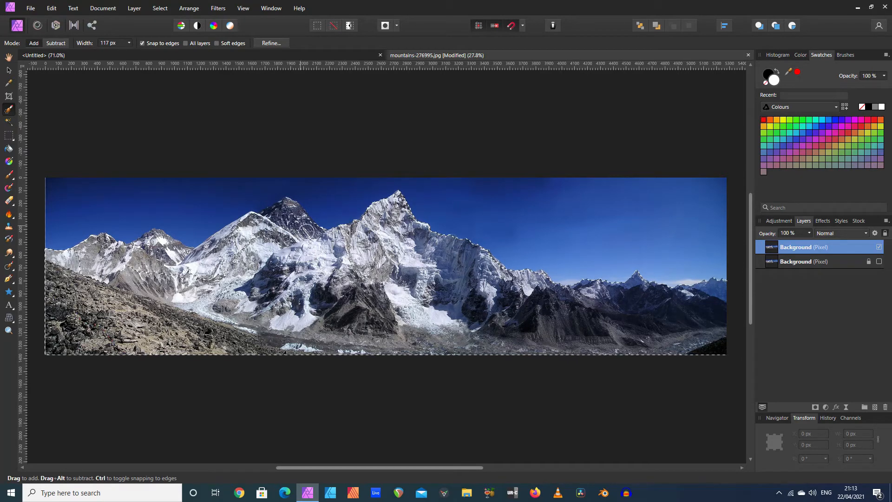
{"action": "left_click_drag", "start_coordinate": [307, 231], "coordinate": [297, 217]}
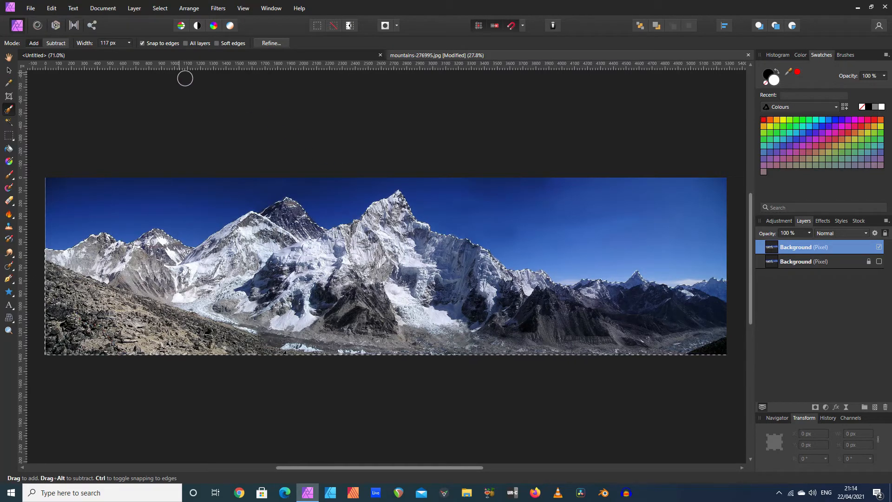
{"action": "left_click", "coordinate": [167, 57]}
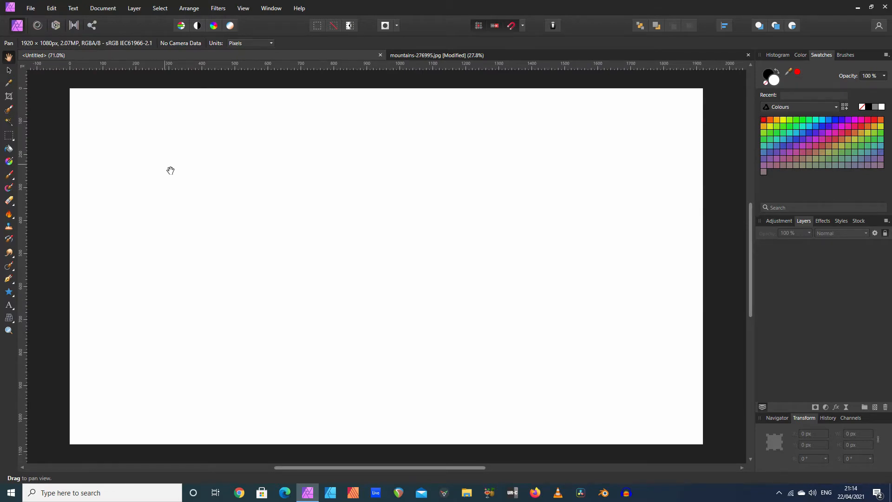
{"action": "key", "text": "ctrl+v"}
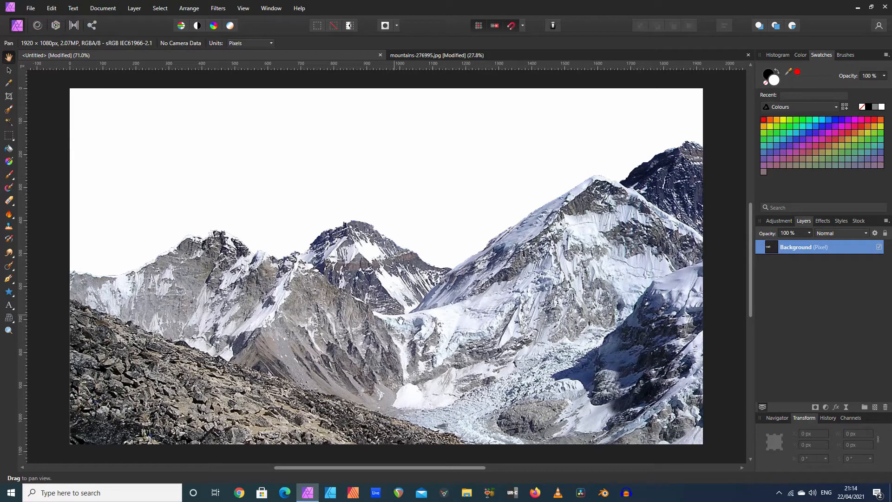
Duplicate the pasted mountain layer twice and hide the two lower copies.
{"action": "right_click", "coordinate": [773, 249]}
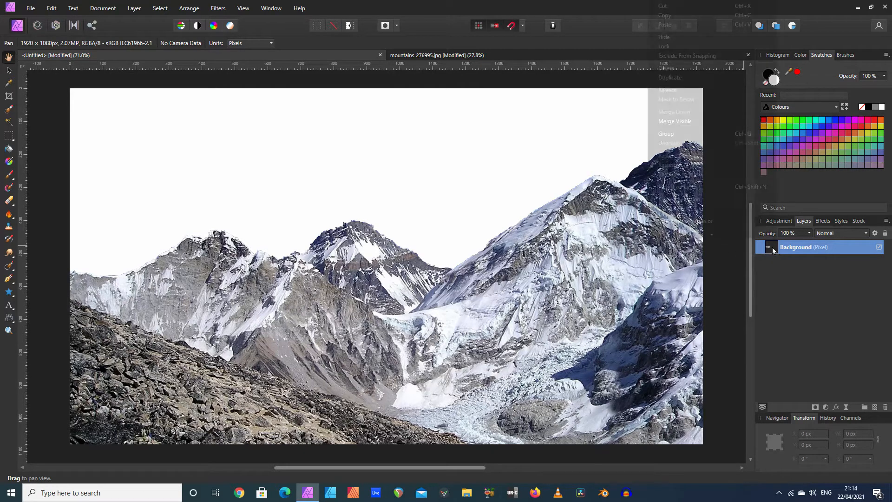
{"action": "left_click", "coordinate": [699, 80]}
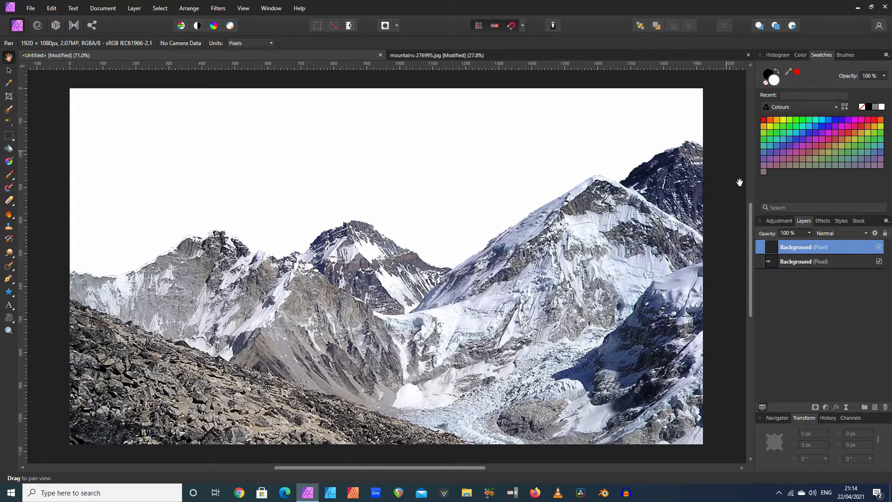
{"action": "right_click", "coordinate": [772, 246]}
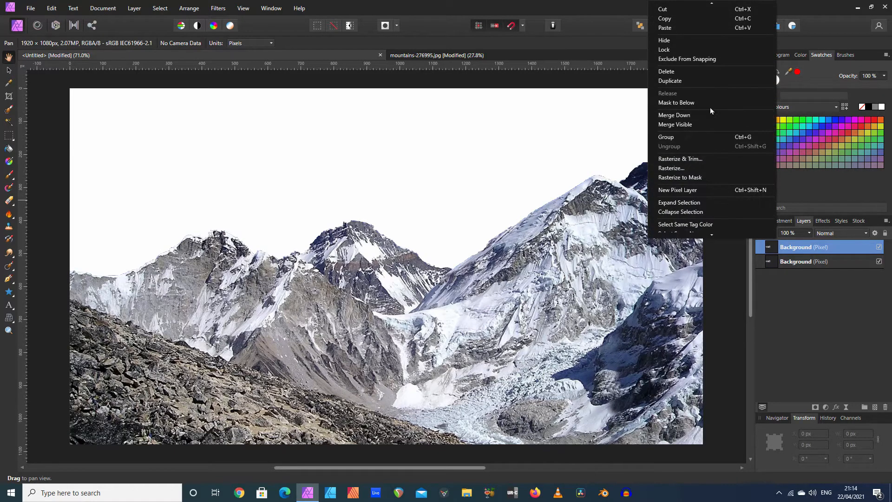
{"action": "left_click", "coordinate": [712, 83]}
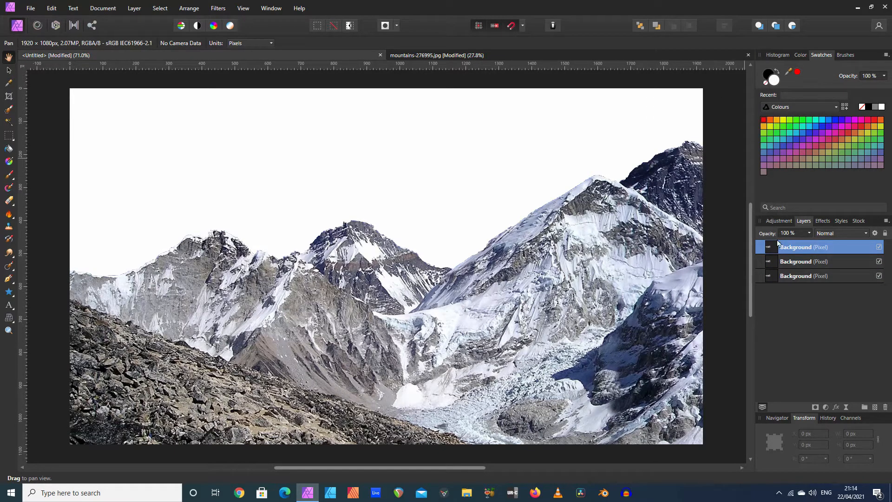
{"action": "left_click", "coordinate": [879, 275]}
{"action": "left_click", "coordinate": [879, 262]}
Move the visible mountain layer around the canvas to compare its peaks, ending at about X 68 px, Y 181 px.
{"action": "left_click", "coordinate": [13, 74]}
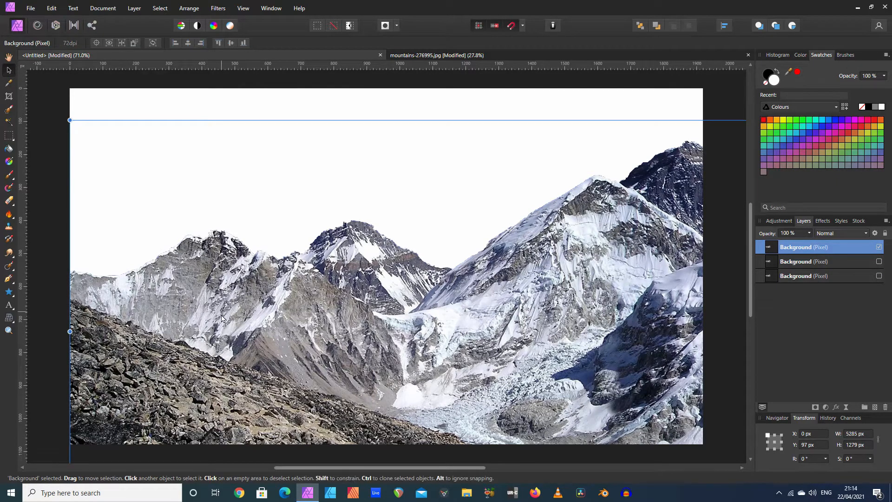
{"action": "left_click_drag", "start_coordinate": [222, 317], "coordinate": [3, 241]}
{"action": "left_click_drag", "start_coordinate": [506, 260], "coordinate": [325, 247]}
{"action": "left_click_drag", "start_coordinate": [488, 278], "coordinate": [247, 251]}
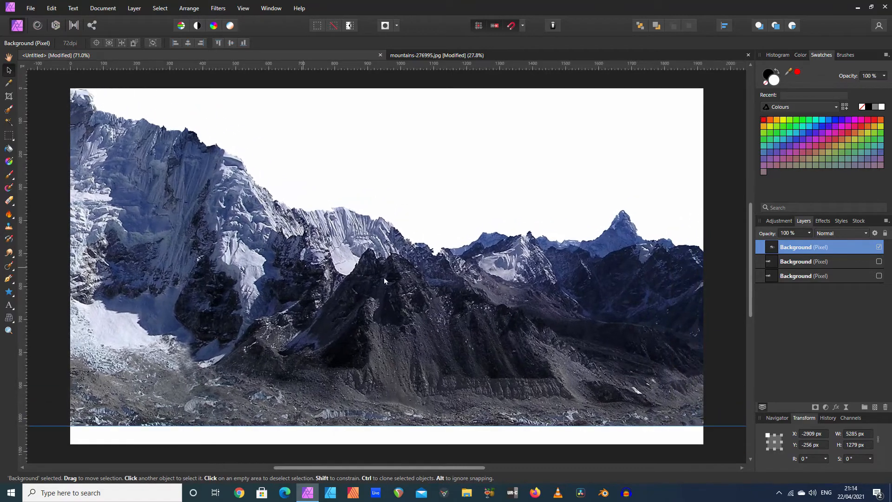
{"action": "left_click_drag", "start_coordinate": [519, 280], "coordinate": [304, 284]}
{"action": "mouse_move", "coordinate": [140, 279]}
{"action": "left_mouse_down"}
{"action": "mouse_move", "coordinate": [337, 293]}
{"action": "mouse_move", "coordinate": [450, 288]}
{"action": "mouse_move", "coordinate": [400, 300]}
{"action": "mouse_move", "coordinate": [429, 300]}
{"action": "left_mouse_up"}
{"action": "mouse_move", "coordinate": [243, 299]}
{"action": "left_mouse_down"}
{"action": "mouse_move", "coordinate": [474, 302]}
{"action": "mouse_move", "coordinate": [351, 299]}
{"action": "mouse_move", "coordinate": [488, 289]}
{"action": "mouse_move", "coordinate": [547, 298]}
{"action": "left_mouse_up"}
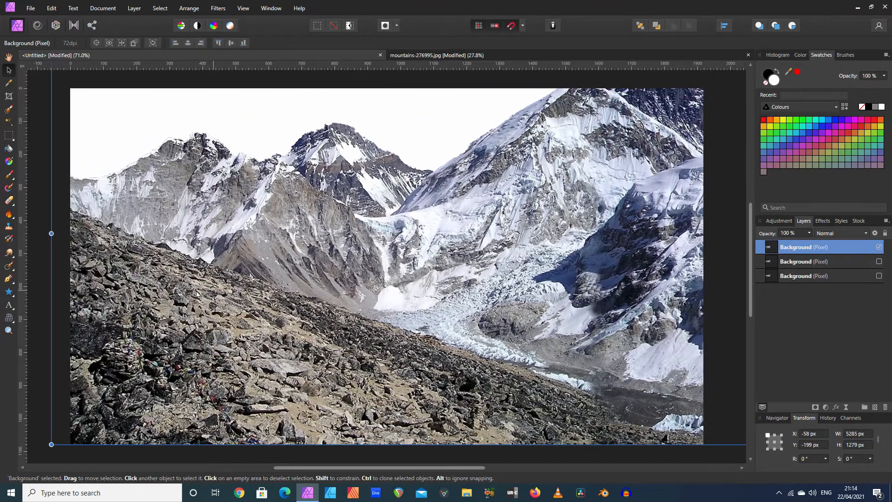
{"action": "mouse_move", "coordinate": [193, 299]}
{"action": "left_mouse_down"}
{"action": "mouse_move", "coordinate": [272, 322]}
{"action": "mouse_move", "coordinate": [282, 346]}
{"action": "left_mouse_up"}
{"action": "left_click_drag", "start_coordinate": [294, 229], "coordinate": [262, 226]}
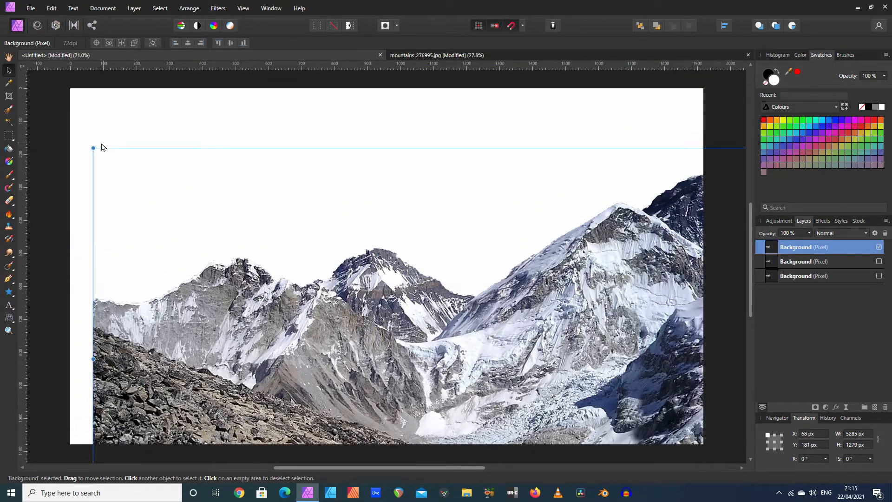
Scale the top mountain layer down to about 3304 x 800 px and rest it on the canvas's lower edge.
{"action": "left_click_drag", "start_coordinate": [93, 147], "coordinate": [240, 260]}
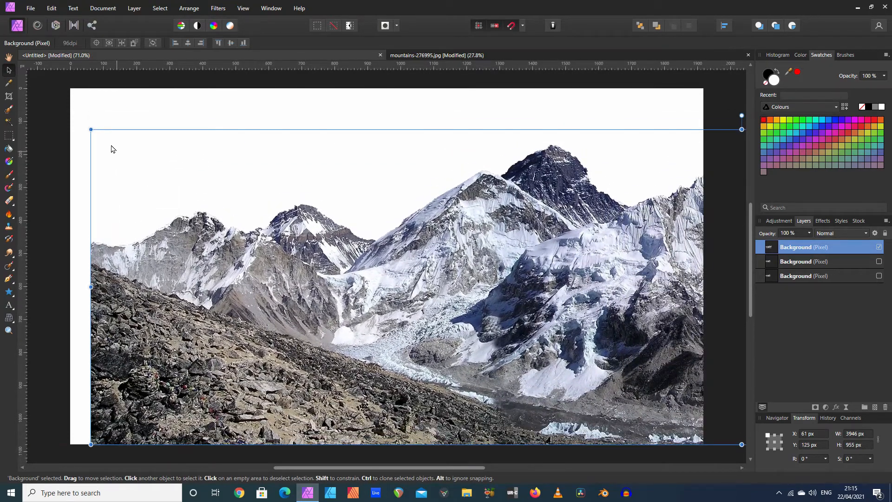
{"action": "left_click_drag", "start_coordinate": [91, 130], "coordinate": [294, 181]}
{"action": "left_click_drag", "start_coordinate": [414, 309], "coordinate": [271, 292]}
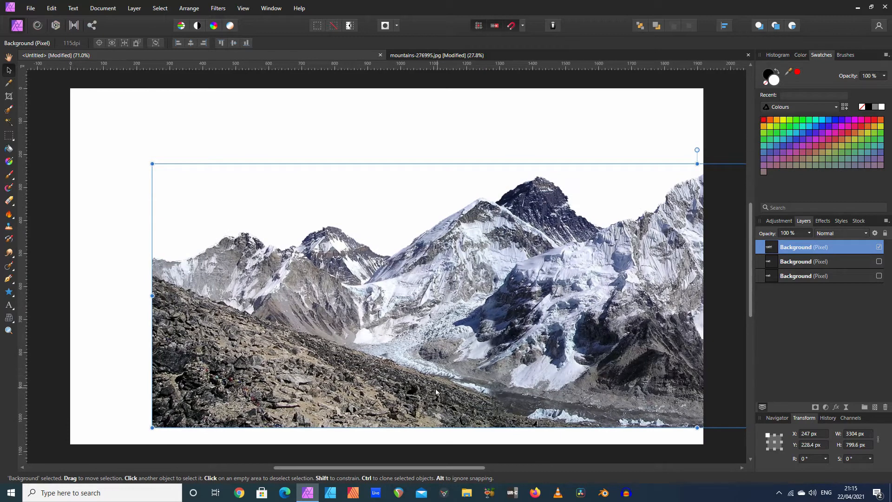
{"action": "left_click_drag", "start_coordinate": [433, 355], "coordinate": [172, 362]}
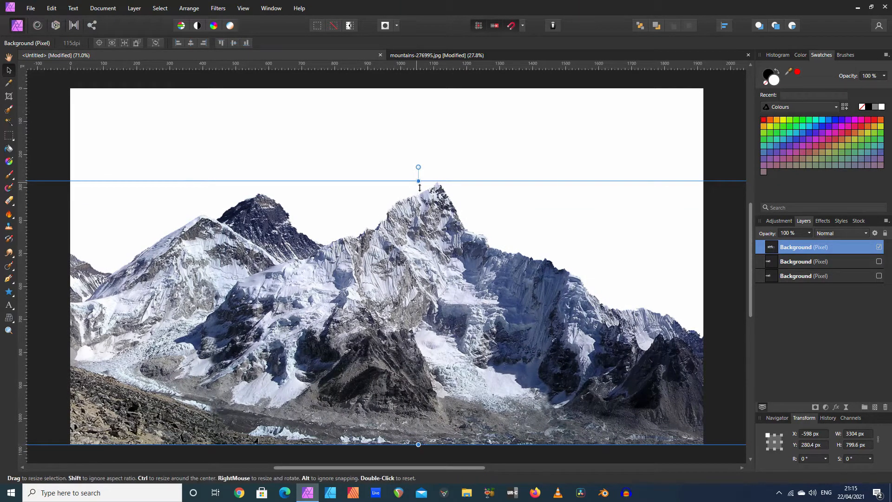
{"action": "left_click_drag", "start_coordinate": [418, 181], "coordinate": [419, 199]}
{"action": "key", "text": "ctrl+z"}
{"action": "key", "text": "ctrl+z"}
{"action": "key", "text": "ctrl+z"}
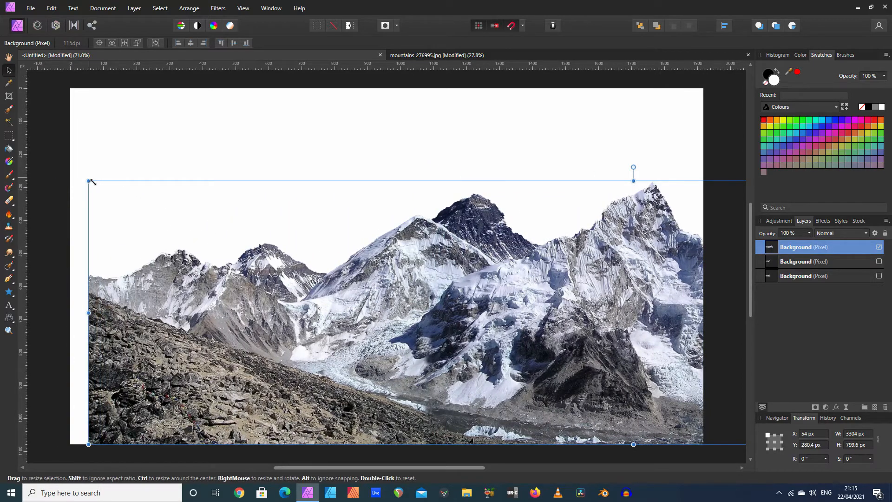
Shrink the top mountain layer to about 2940 x 712 px, place it at about X -559, Y 368.5 px, and lock it.
{"action": "left_click_drag", "start_coordinate": [92, 181], "coordinate": [208, 209]}
{"action": "left_click_drag", "start_coordinate": [333, 336], "coordinate": [155, 343]}
{"action": "left_click_drag", "start_coordinate": [297, 346], "coordinate": [247, 343]}
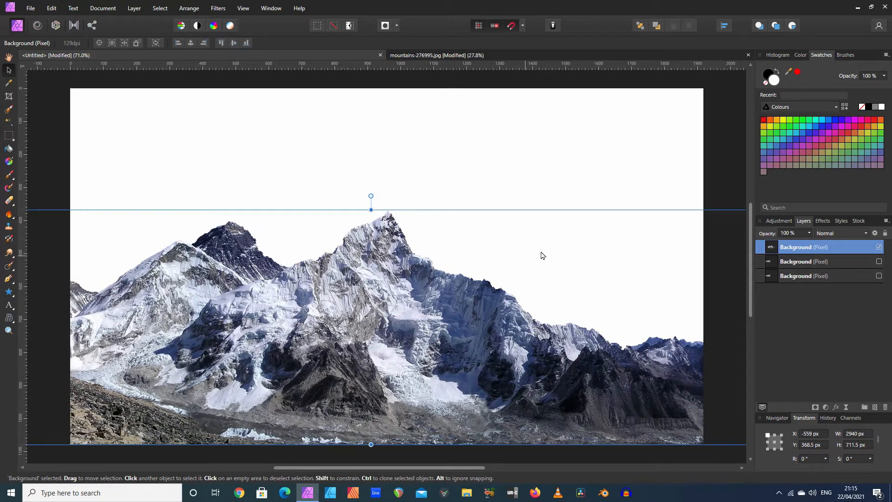
{"action": "left_click", "coordinate": [727, 233]}
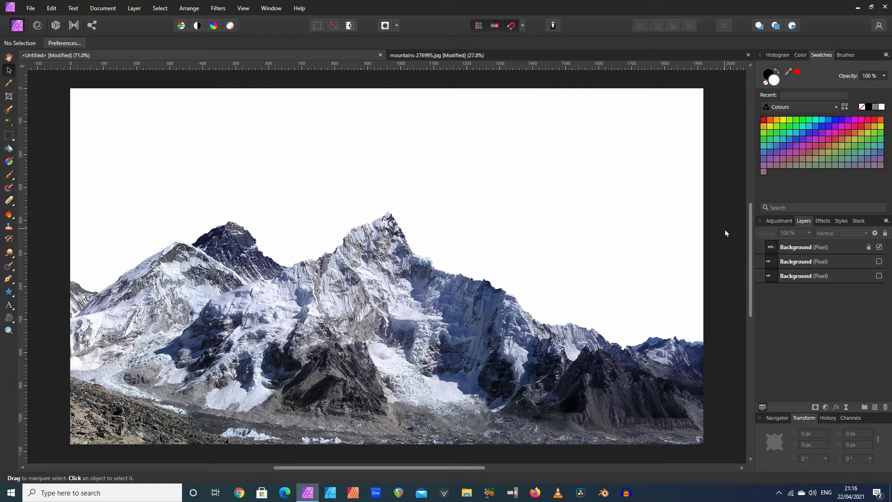
Show the middle mountain layer and move it to about X -2171 px, Y 20 px, with its tallest peak behind the front range.
{"action": "left_click", "coordinate": [878, 263]}
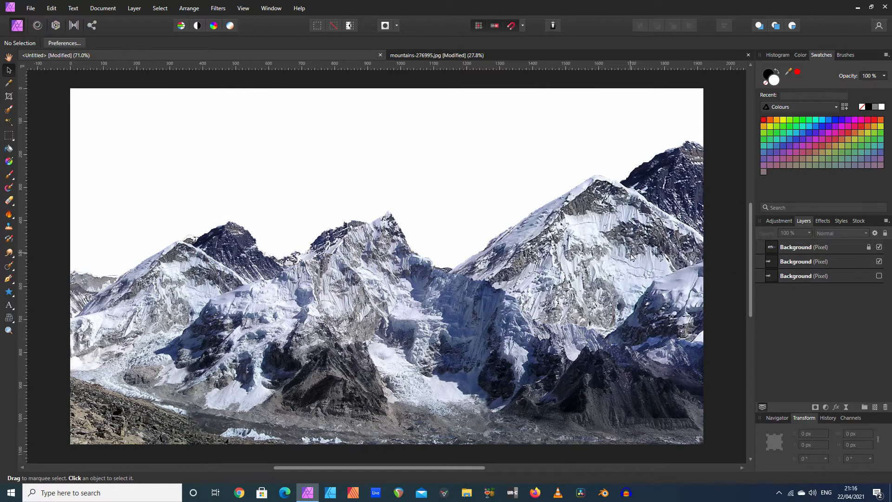
{"action": "left_click_drag", "start_coordinate": [632, 256], "coordinate": [1, 218]}
{"action": "left_click_drag", "start_coordinate": [324, 177], "coordinate": [240, 184]}
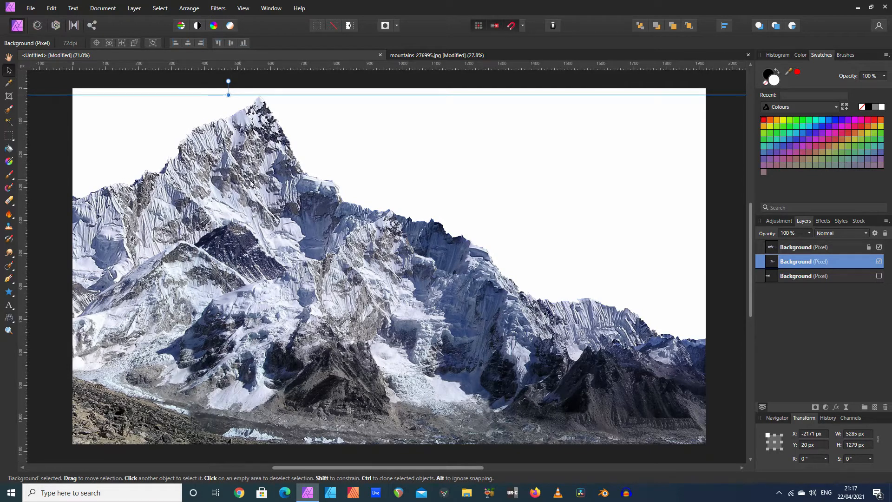
{"action": "left_click", "coordinate": [716, 88]}
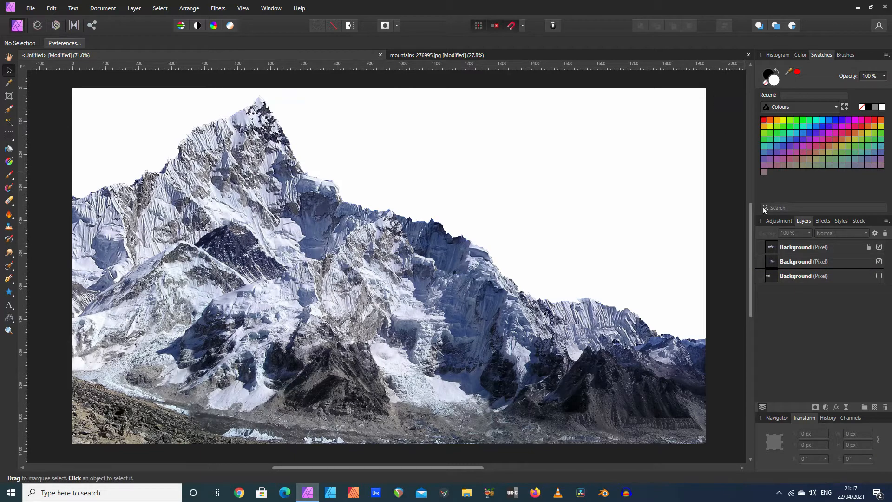
Show the lowest mountain layer and move it to about X -404 px, Y 20 px, so its dark peak fills the open sky.
{"action": "left_click", "coordinate": [879, 276]}
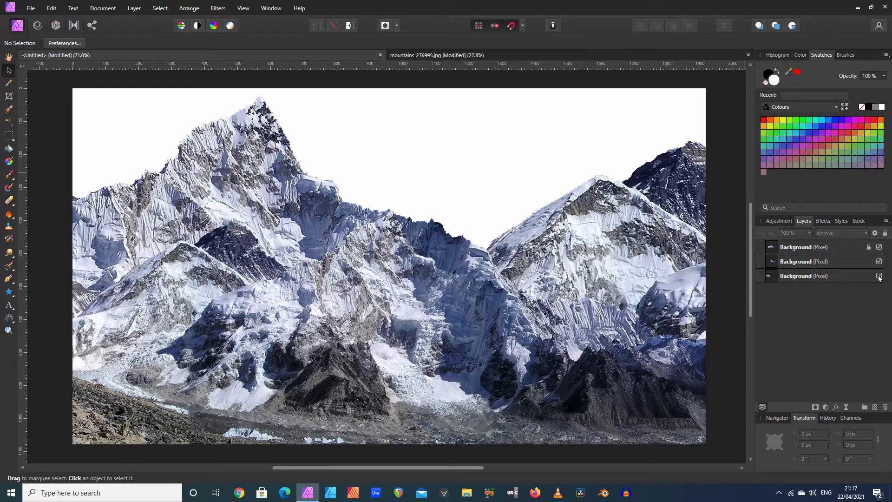
{"action": "left_click_drag", "start_coordinate": [637, 242], "coordinate": [504, 214]}
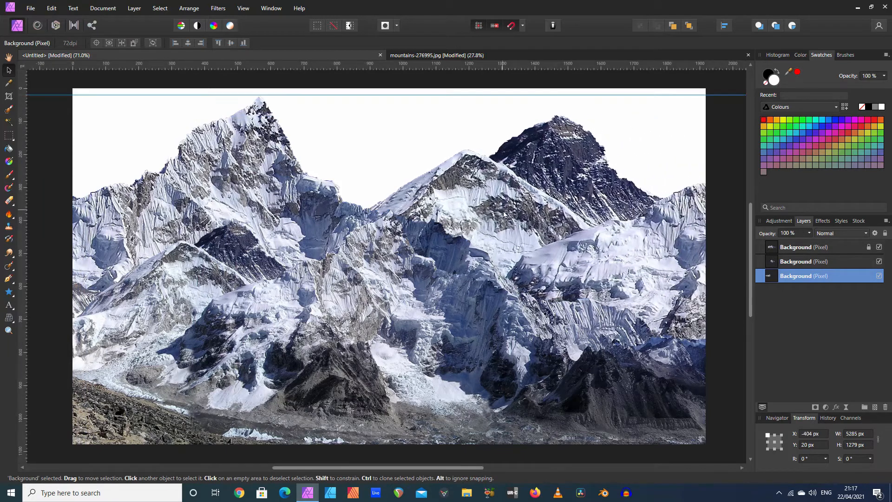
Move the lowest mountain layer to about X 531 px, Y -148.5 px, so its peaks fill the gap behind the front ranges, and deselect it.
{"action": "left_click_drag", "start_coordinate": [612, 206], "coordinate": [742, 188]}
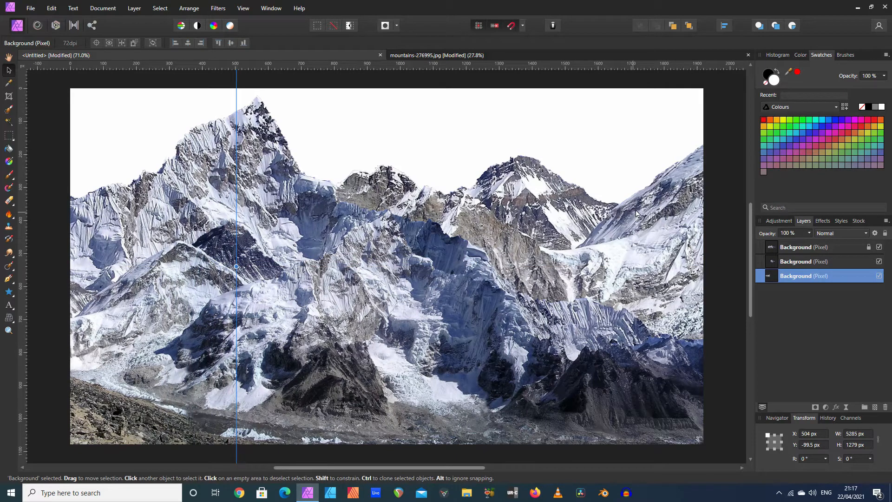
{"action": "left_click_drag", "start_coordinate": [637, 214], "coordinate": [643, 200]}
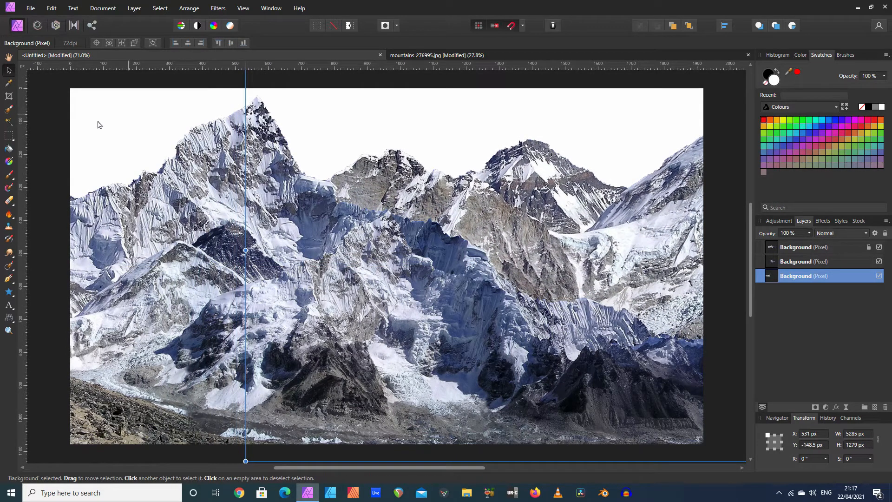
{"action": "left_click", "coordinate": [57, 132]}
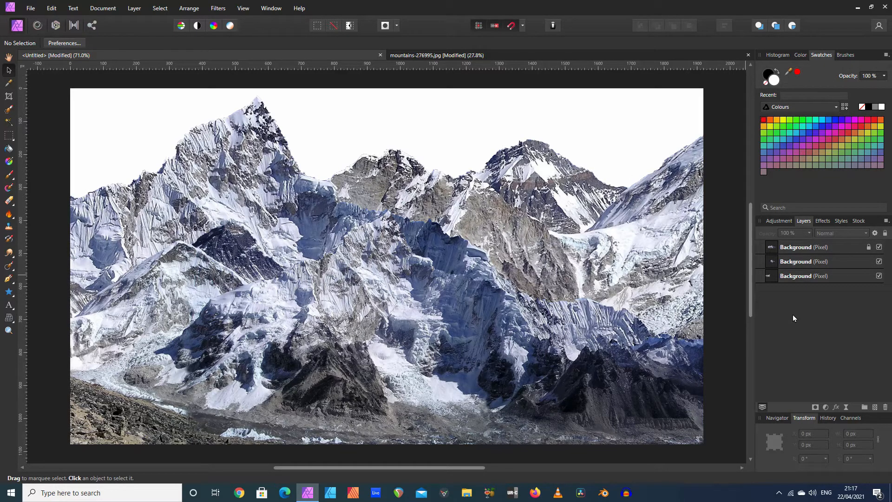
In mountains-276995.jpg, replace the existing selection with a rectangular one of about 2329 x 913 px over the open sky and copy it.
{"action": "left_click", "coordinate": [512, 55]}
{"action": "key", "text": "w"}
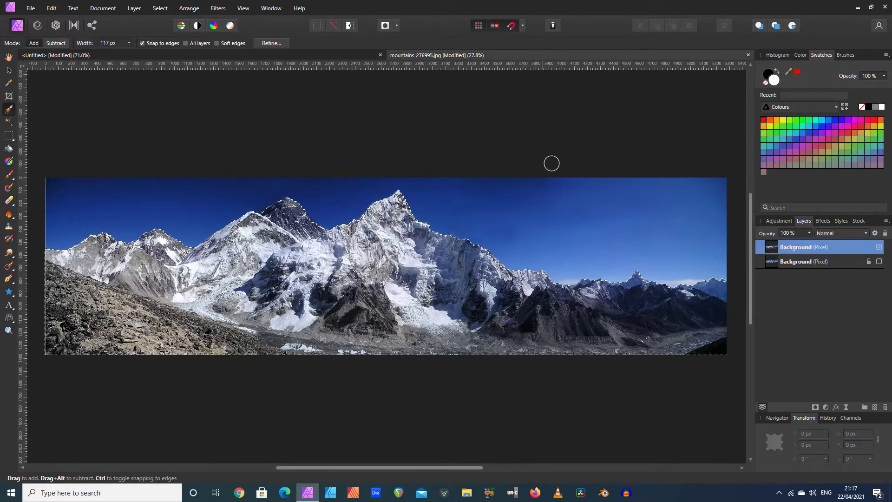
{"action": "key", "text": "m"}
{"action": "key", "text": "ctrl+d"}
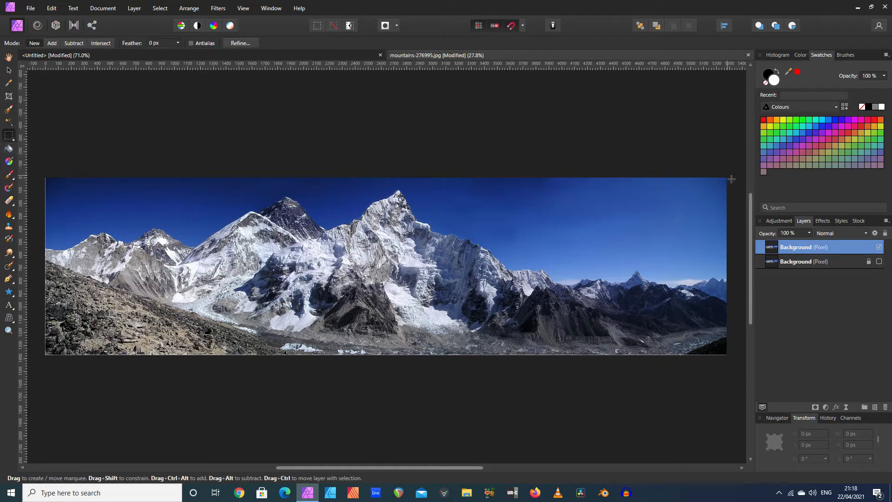
{"action": "left_click_drag", "start_coordinate": [732, 179], "coordinate": [431, 297]}
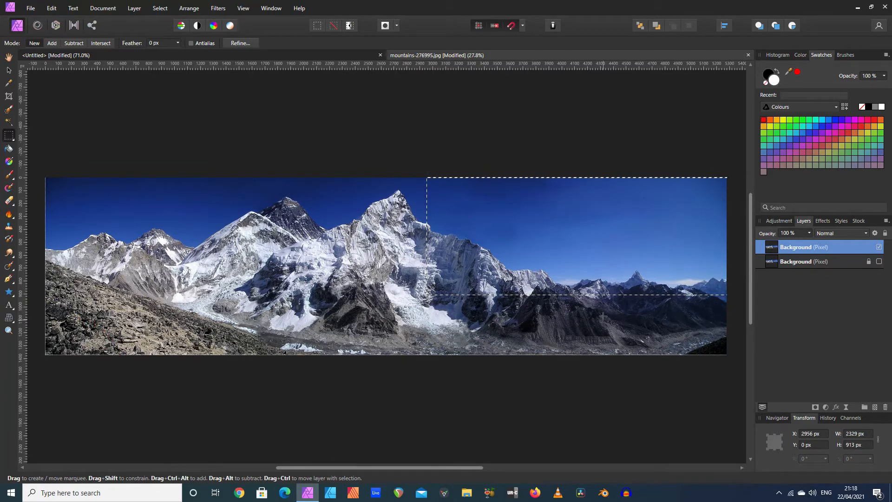
Paste the copied sky into the untitled landscape document and place it beneath all the mountain layers.
{"action": "left_click", "coordinate": [111, 57]}
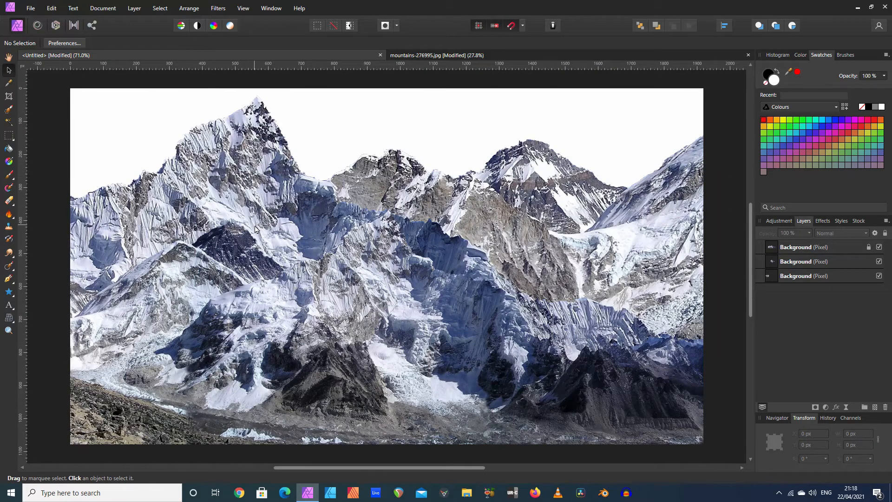
{"action": "key", "text": "ctrl+v"}
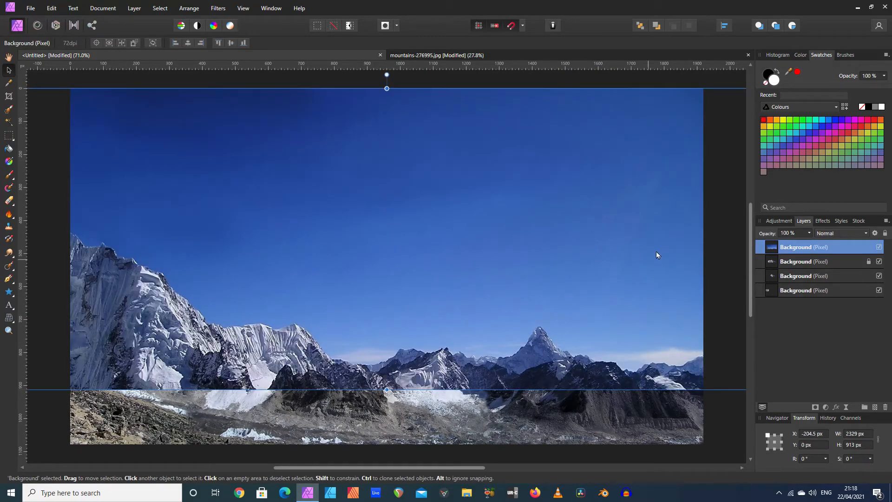
{"action": "left_click_drag", "start_coordinate": [774, 247], "coordinate": [774, 298]}
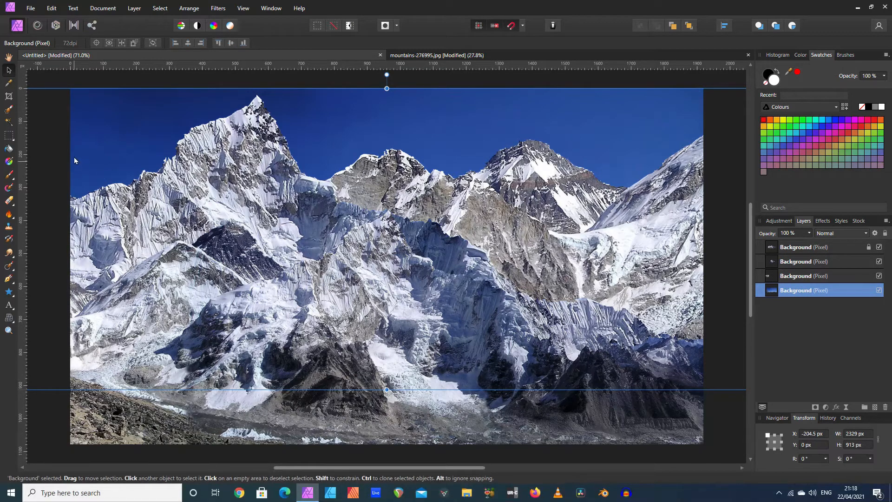
Scale the sky layer to about 1920 x 753 px and position it at X 0 px so it fills the area behind the peaks.
{"action": "left_click_drag", "start_coordinate": [74, 160], "coordinate": [116, 136]}
{"action": "left_click_drag", "start_coordinate": [71, 107], "coordinate": [321, 219]}
{"action": "left_click_drag", "start_coordinate": [385, 226], "coordinate": [161, 120]}
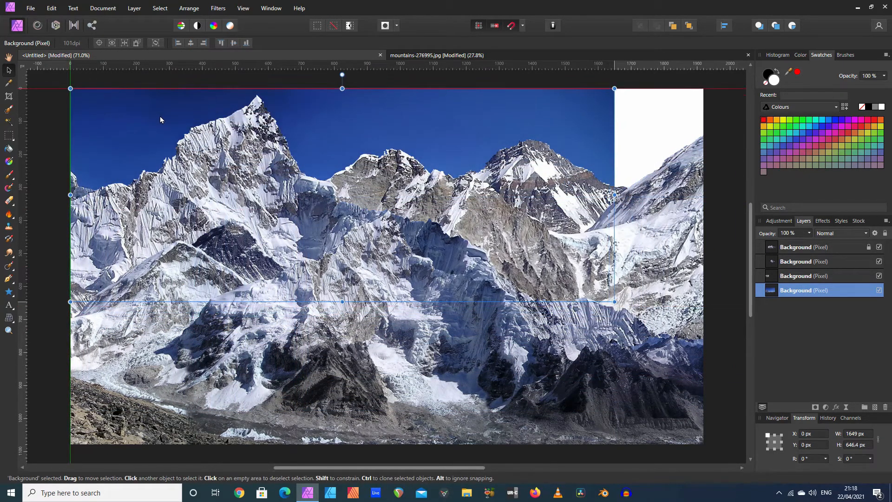
{"action": "left_click_drag", "start_coordinate": [614, 89], "coordinate": [717, 81]}
{"action": "left_click_drag", "start_coordinate": [499, 121], "coordinate": [488, 93]}
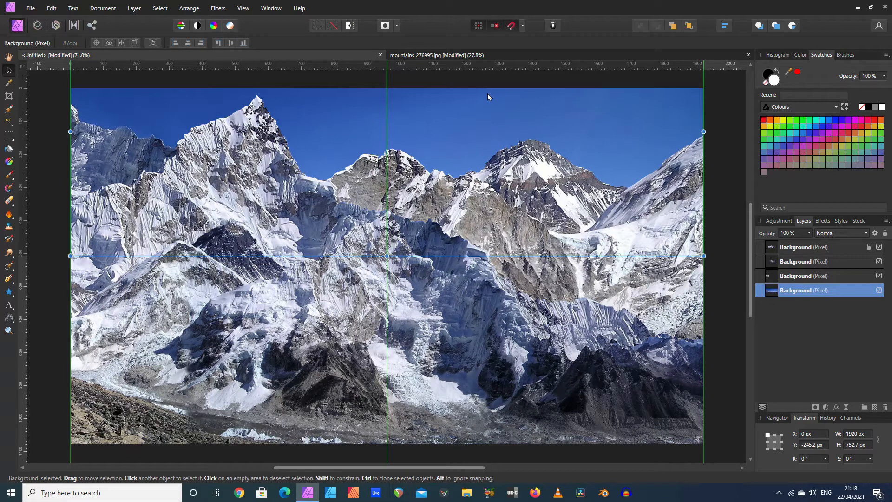
{"action": "left_click_drag", "start_coordinate": [487, 94], "coordinate": [489, 128]}
{"action": "left_click", "coordinate": [52, 183]}
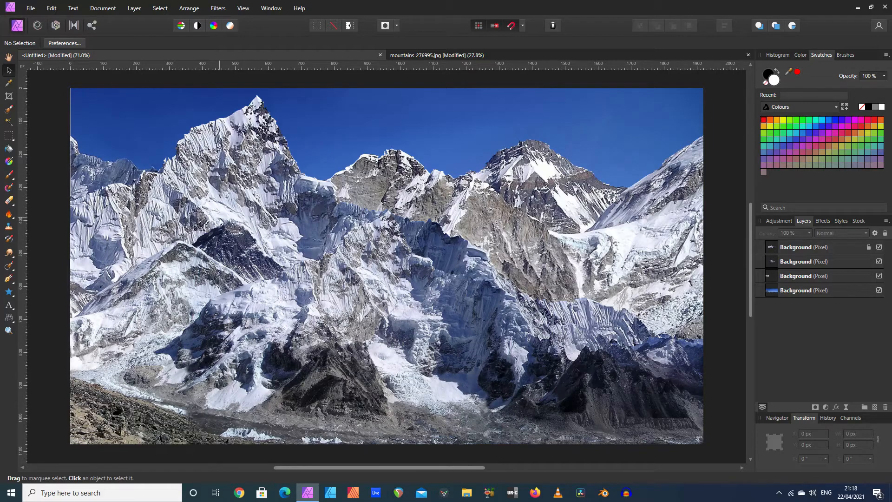
Place Balloon.png at about 333 x 412 px and position it at about X 387 px, Y 228 px, in front of the tallest peak.
{"action": "left_click", "coordinate": [31, 9]}
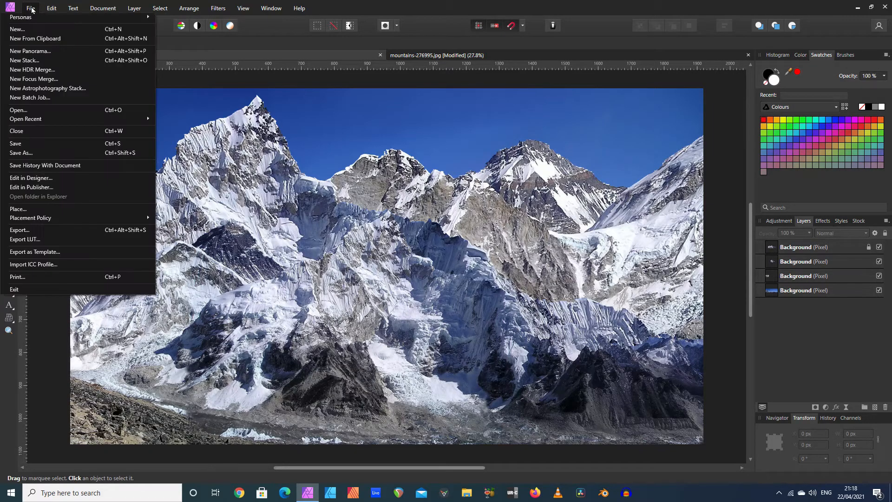
{"action": "left_click", "coordinate": [32, 207]}
{"action": "double_click", "coordinate": [280, 162]}
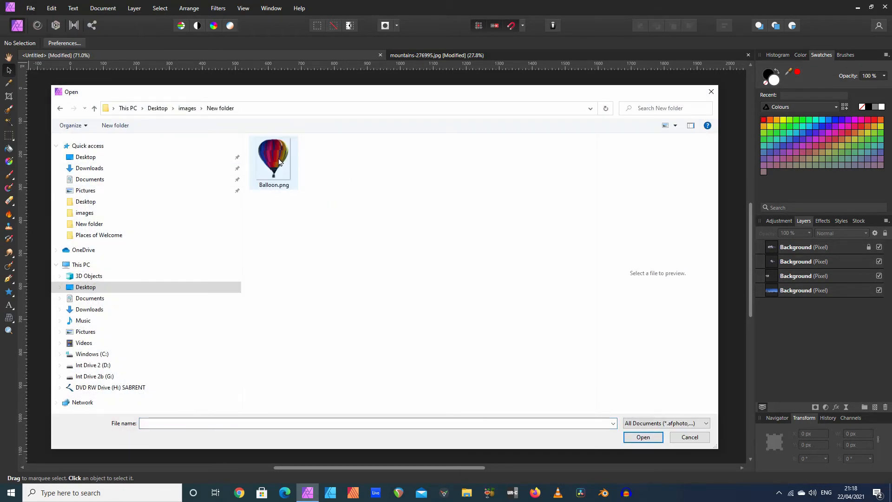
{"action": "double_click", "coordinate": [280, 162]}
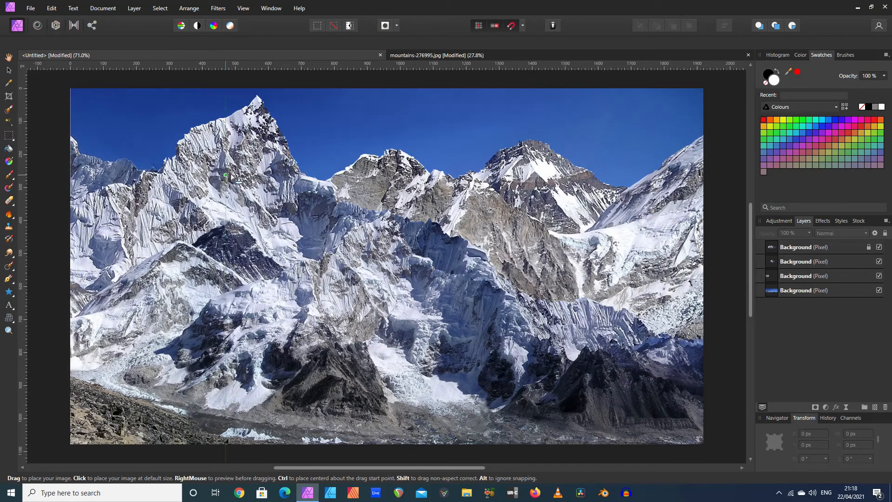
{"action": "left_click_drag", "start_coordinate": [240, 164], "coordinate": [372, 279]}
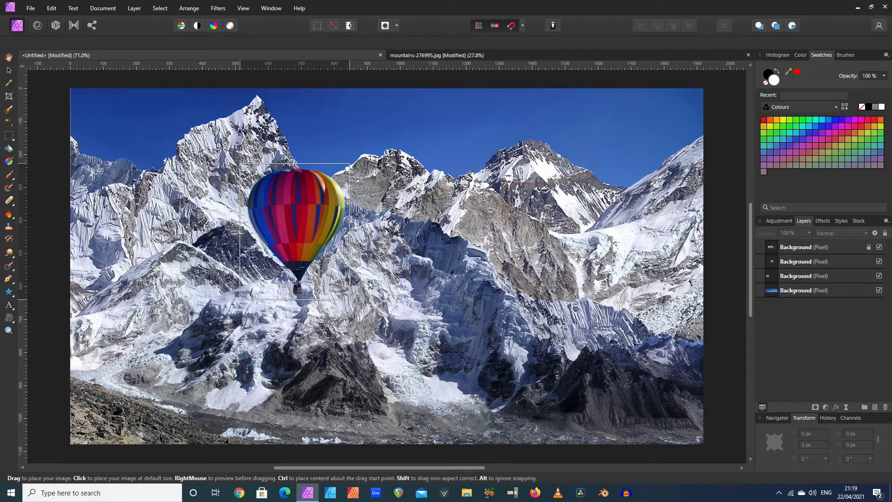
{"action": "left_click_drag", "start_coordinate": [318, 228], "coordinate": [270, 234]}
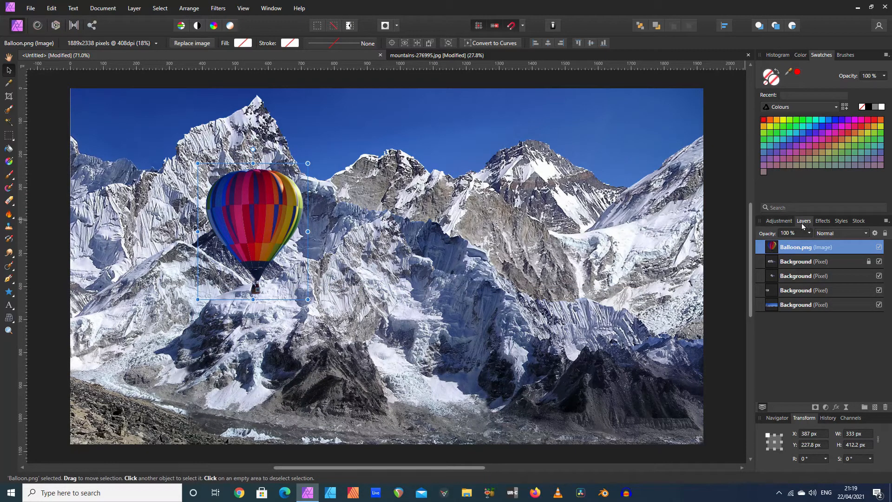
Add a default Brightness / Contrast adjustment, nest it inside the Balloon.png layer, and expand that layer.
{"action": "left_click", "coordinate": [784, 222]}
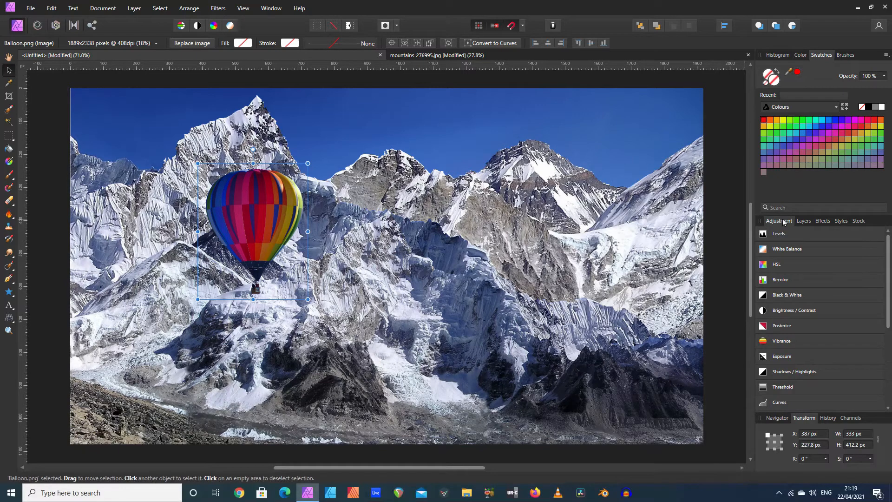
{"action": "left_click", "coordinate": [763, 311]}
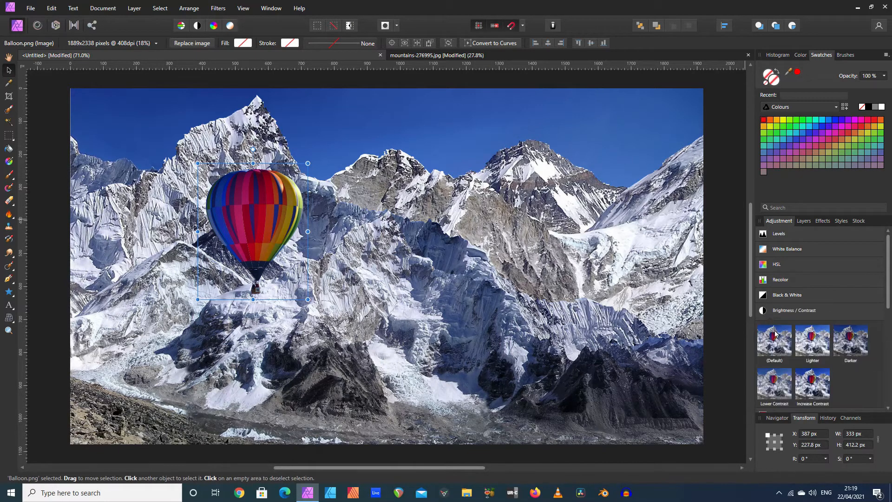
{"action": "left_click", "coordinate": [777, 339]}
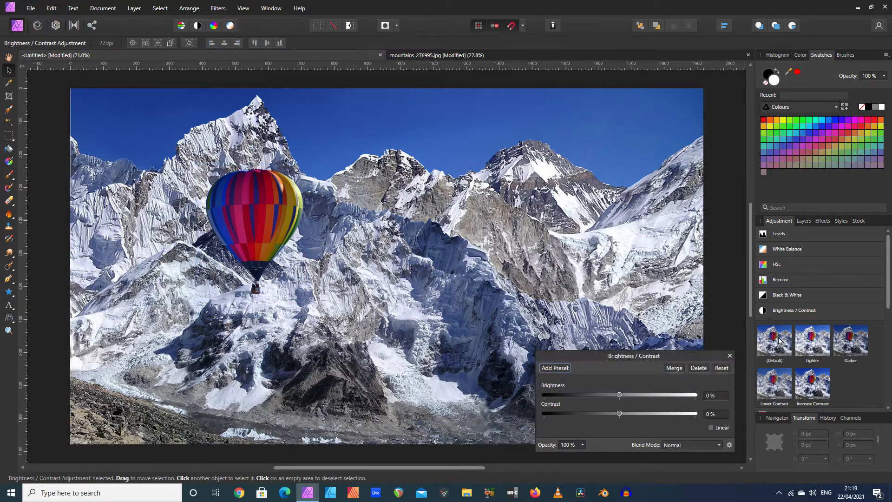
{"action": "left_click", "coordinate": [731, 356]}
{"action": "left_click", "coordinate": [804, 222]}
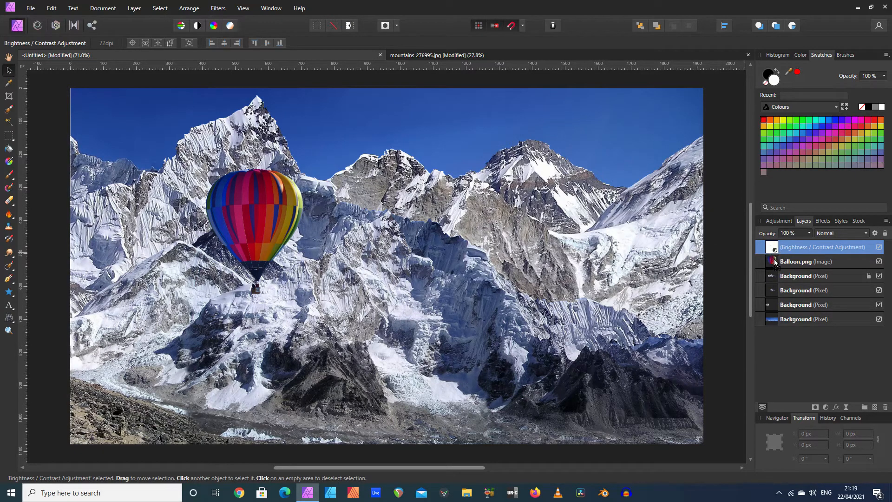
{"action": "left_click_drag", "start_coordinate": [774, 261], "coordinate": [777, 259]}
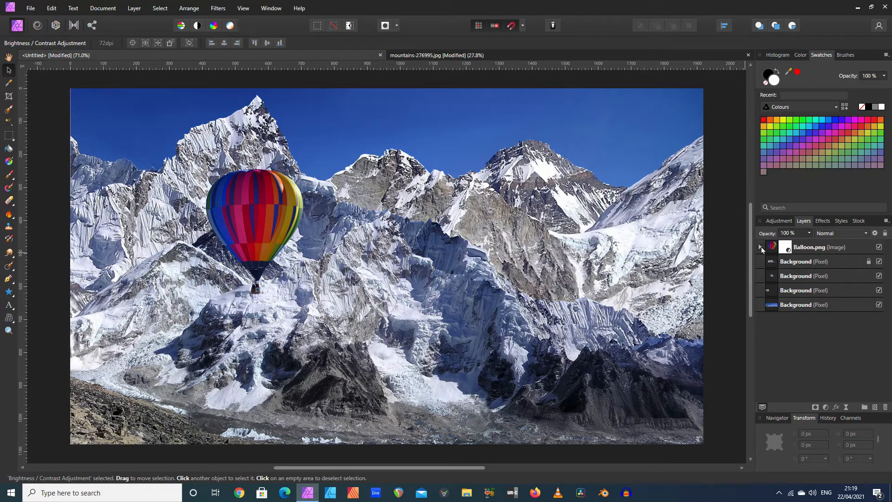
{"action": "left_click", "coordinate": [762, 247]}
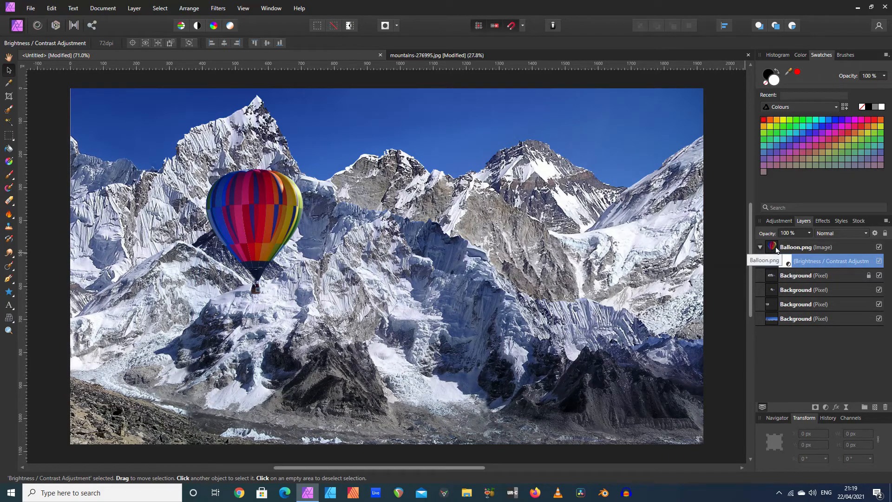
Set the balloon adjustment's brightness to 40%, lower its contrast slightly, and deselect the adjustment.
{"action": "double_click", "coordinate": [788, 264]}
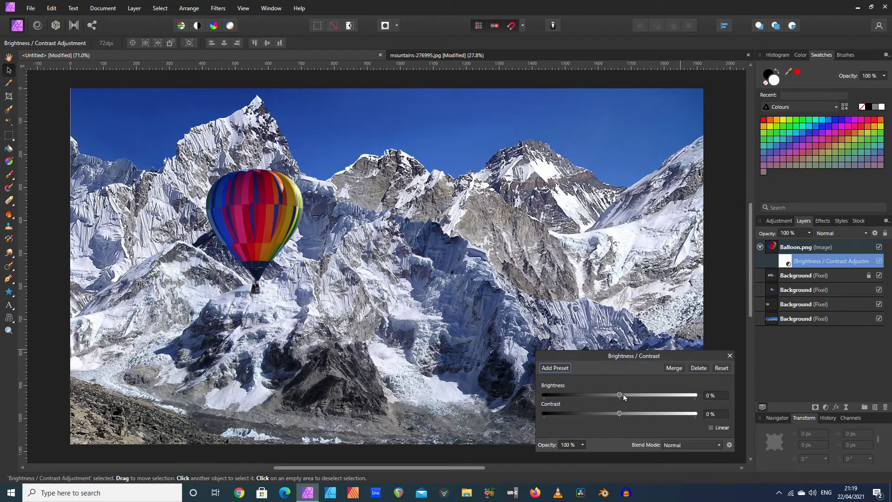
{"action": "left_click_drag", "start_coordinate": [620, 395], "coordinate": [650, 395]}
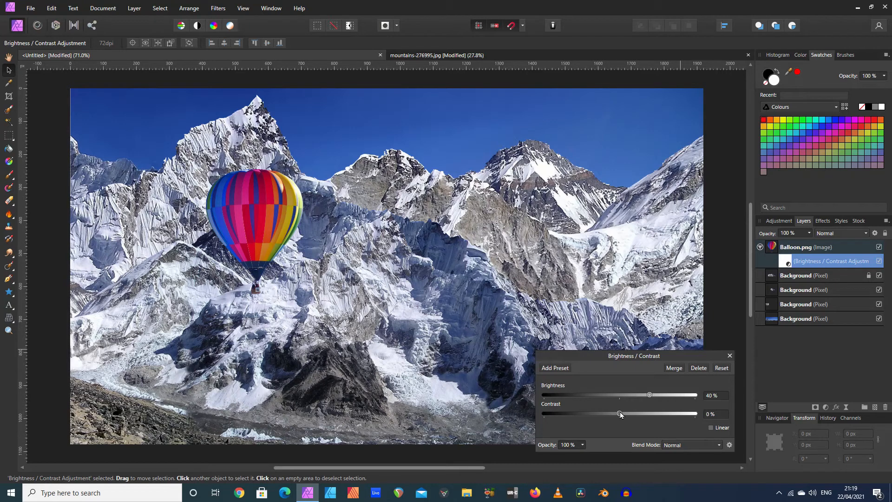
{"action": "left_click_drag", "start_coordinate": [625, 410], "coordinate": [609, 414]}
{"action": "left_click", "coordinate": [728, 356]}
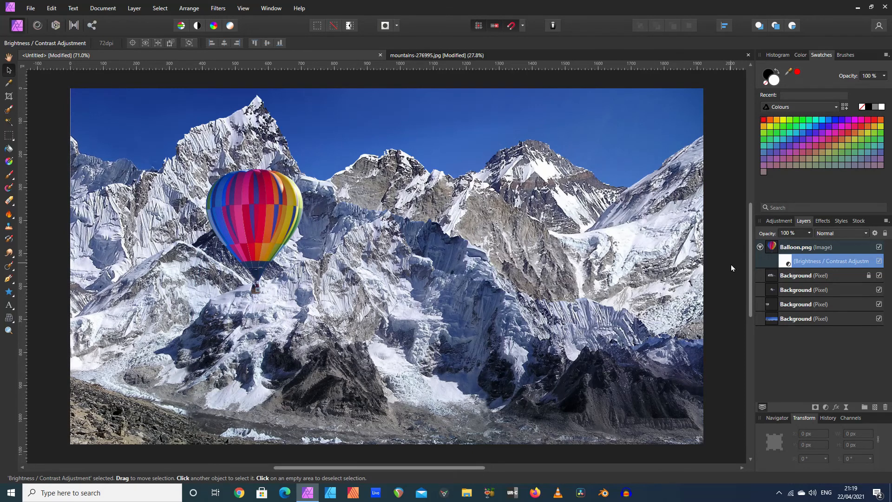
{"action": "left_click", "coordinate": [45, 264]}
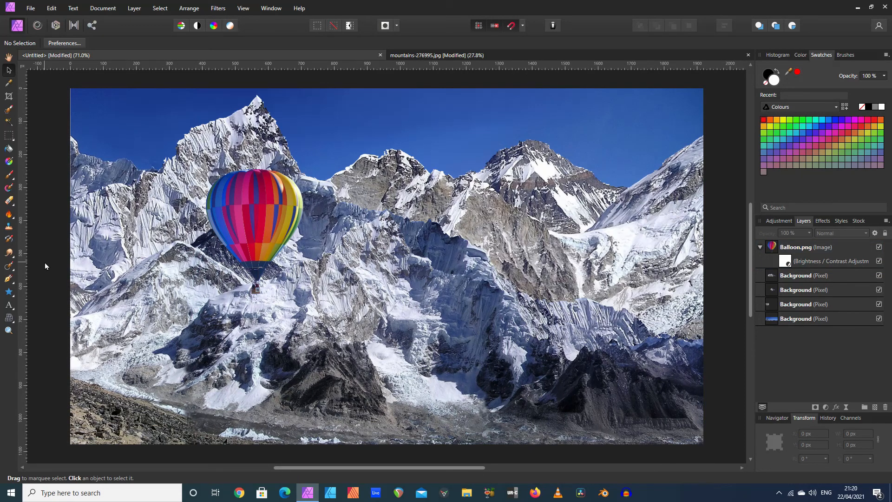